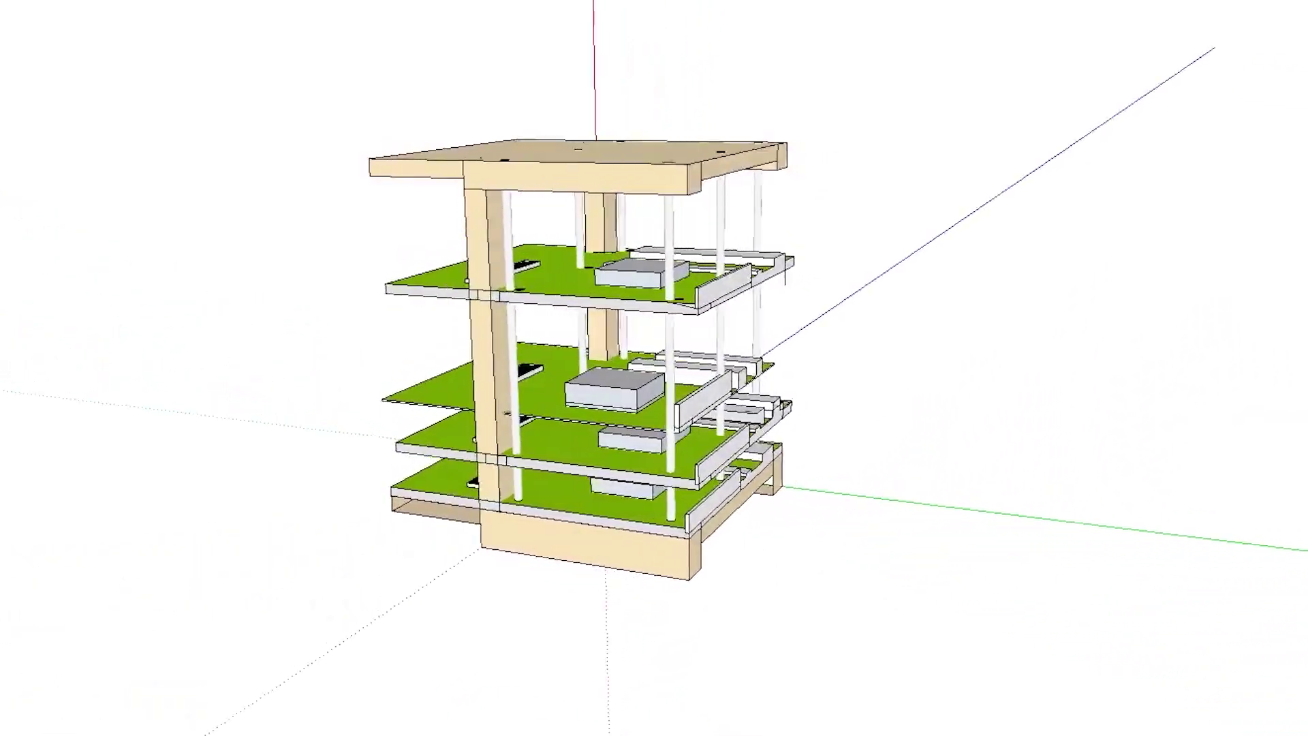
Step: Orbit the model to inspect the C-shaped frame and boards from other angles
left_click_drag(1082, 720, 1005, 683)
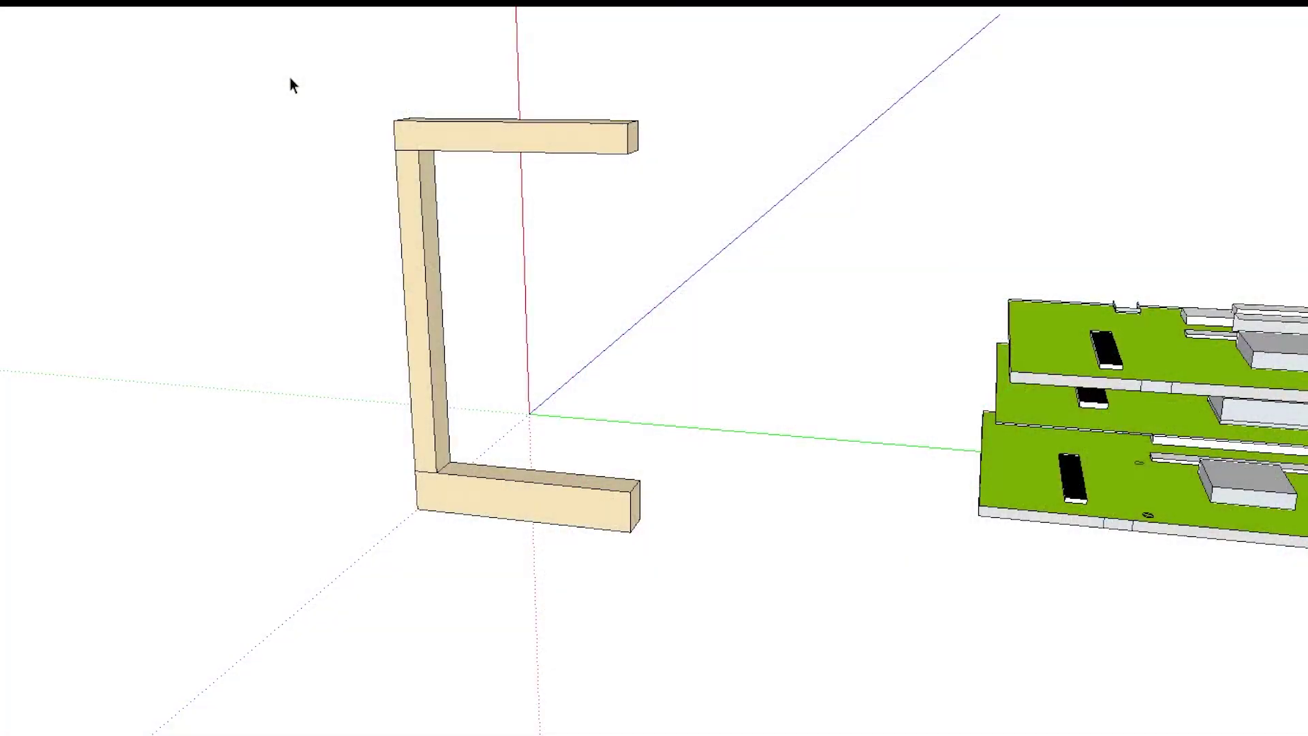
mouse_move(646, 405)
left_mouse_down()
mouse_move(467, 403)
mouse_move(1080, 166)
mouse_move(493, 308)
left_mouse_up()
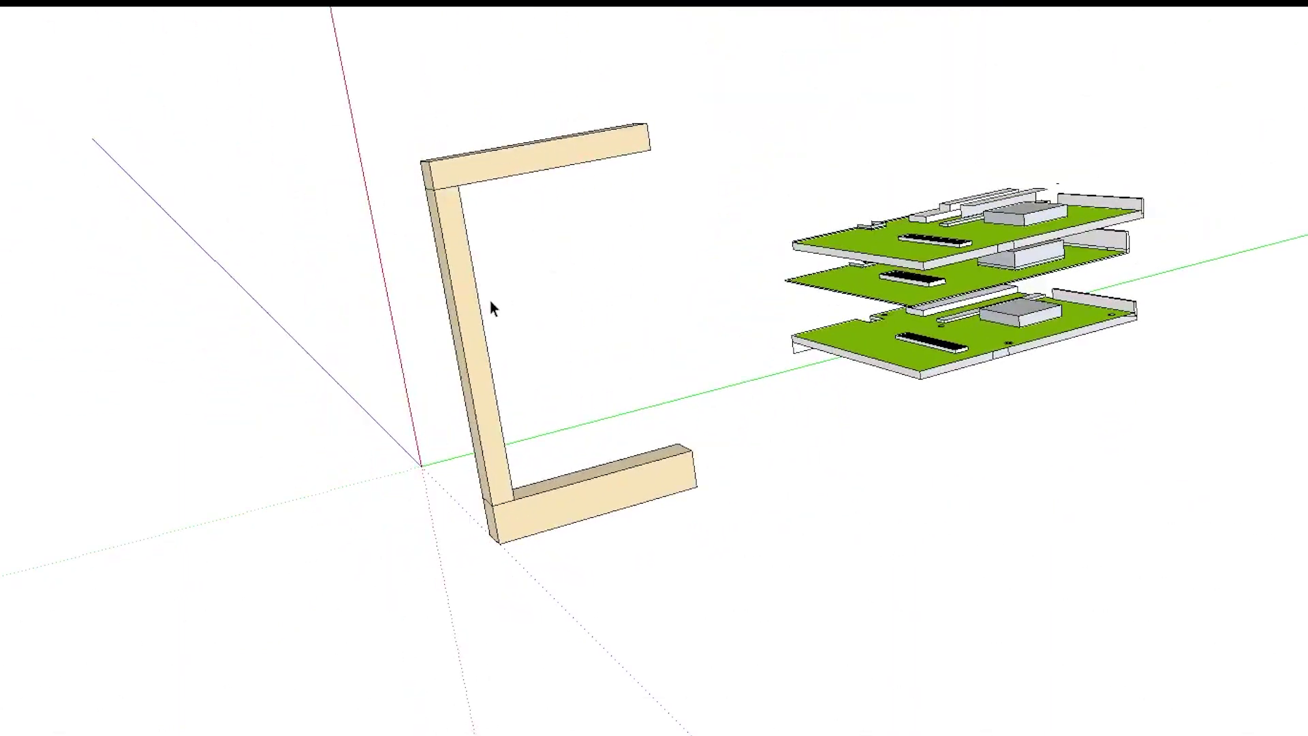
mouse_move(644, 337)
left_mouse_down()
mouse_move(744, 373)
mouse_move(745, 590)
mouse_move(708, 722)
mouse_move(663, 458)
mouse_move(519, 243)
mouse_move(572, 389)
mouse_move(794, 295)
mouse_move(704, 708)
mouse_move(742, 663)
left_mouse_up()
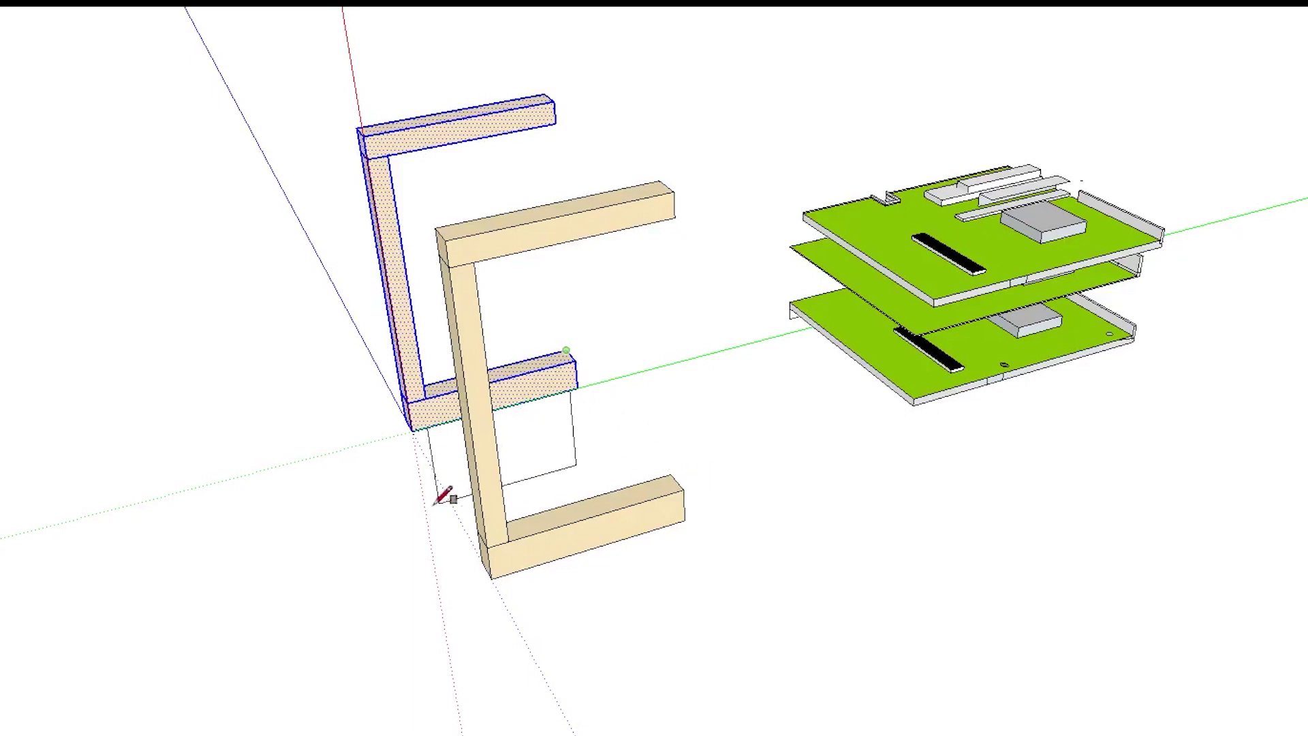
Step: Finish the base shelf rectangle and give the upper panel its thickness
left_click(357, 601)
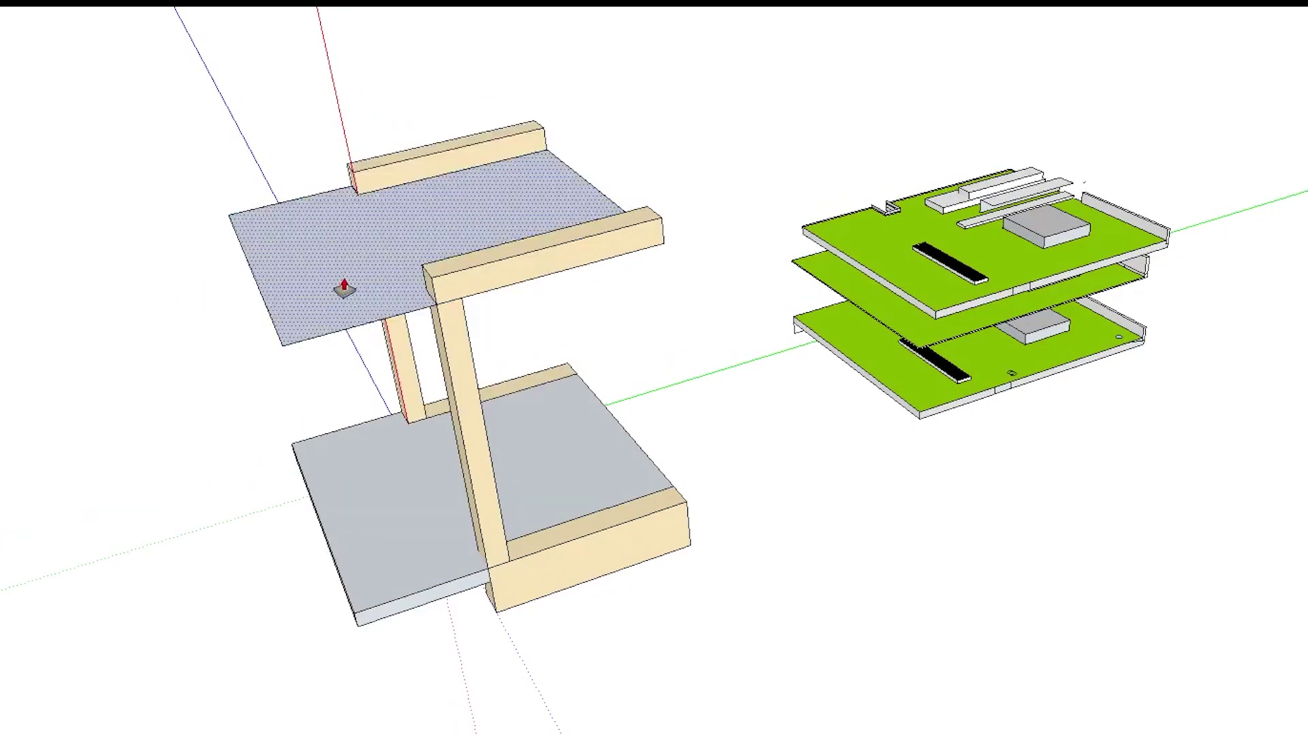
left_click(344, 288)
left_click(342, 272)
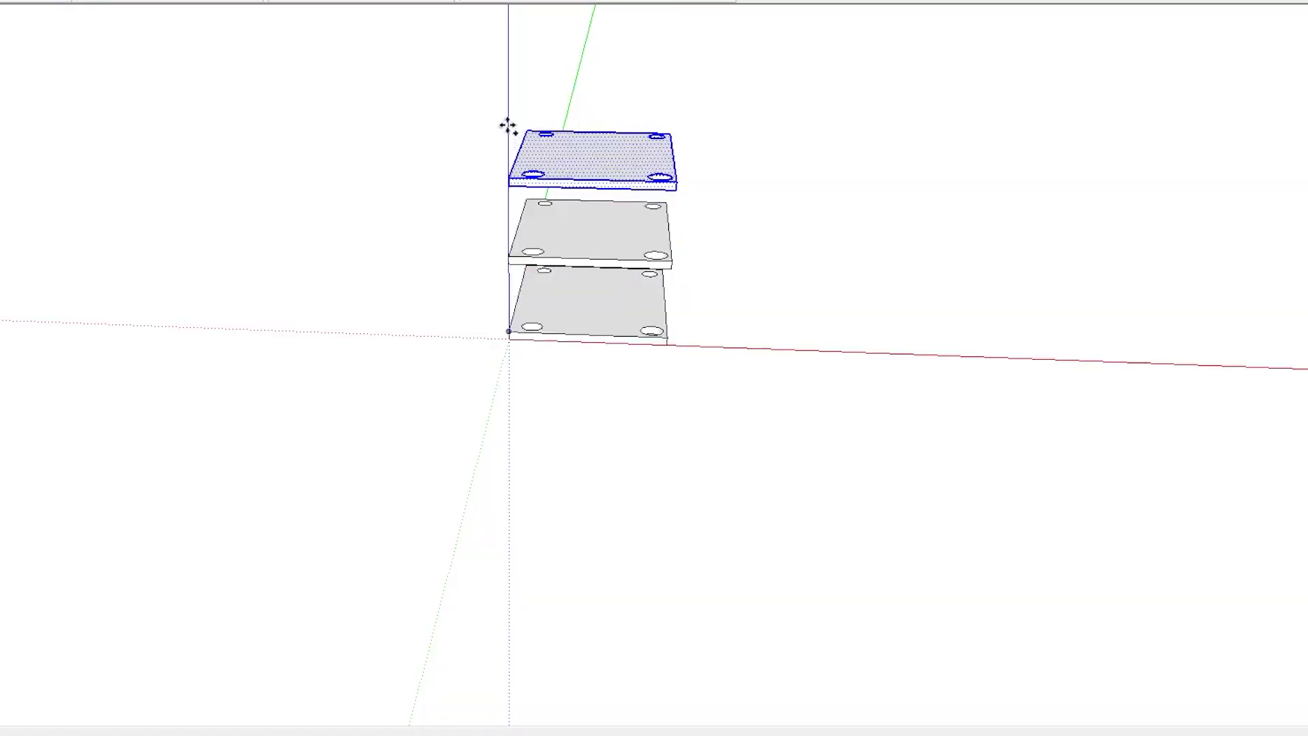
Step: Place a fourth plate atop the stack and extrude rods up through the front corner holes
left_click(507, 107)
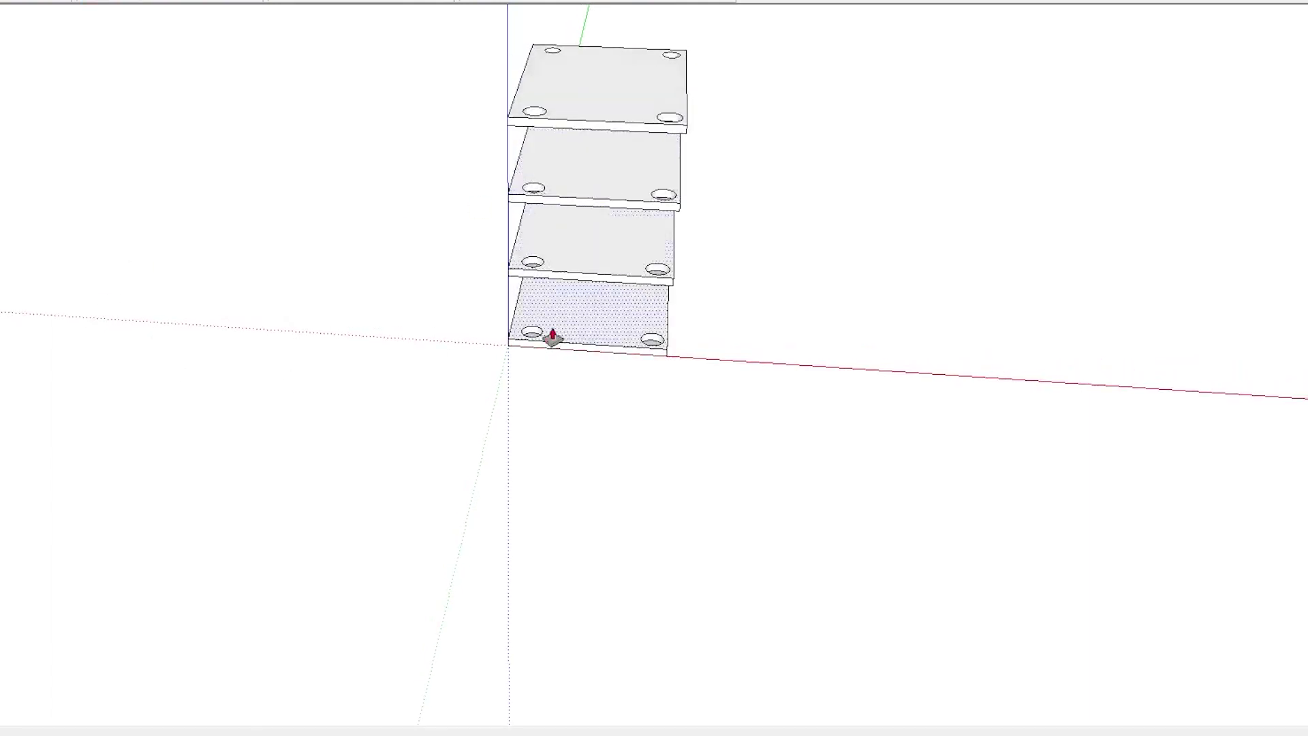
scroll(535, 334, "up", 3)
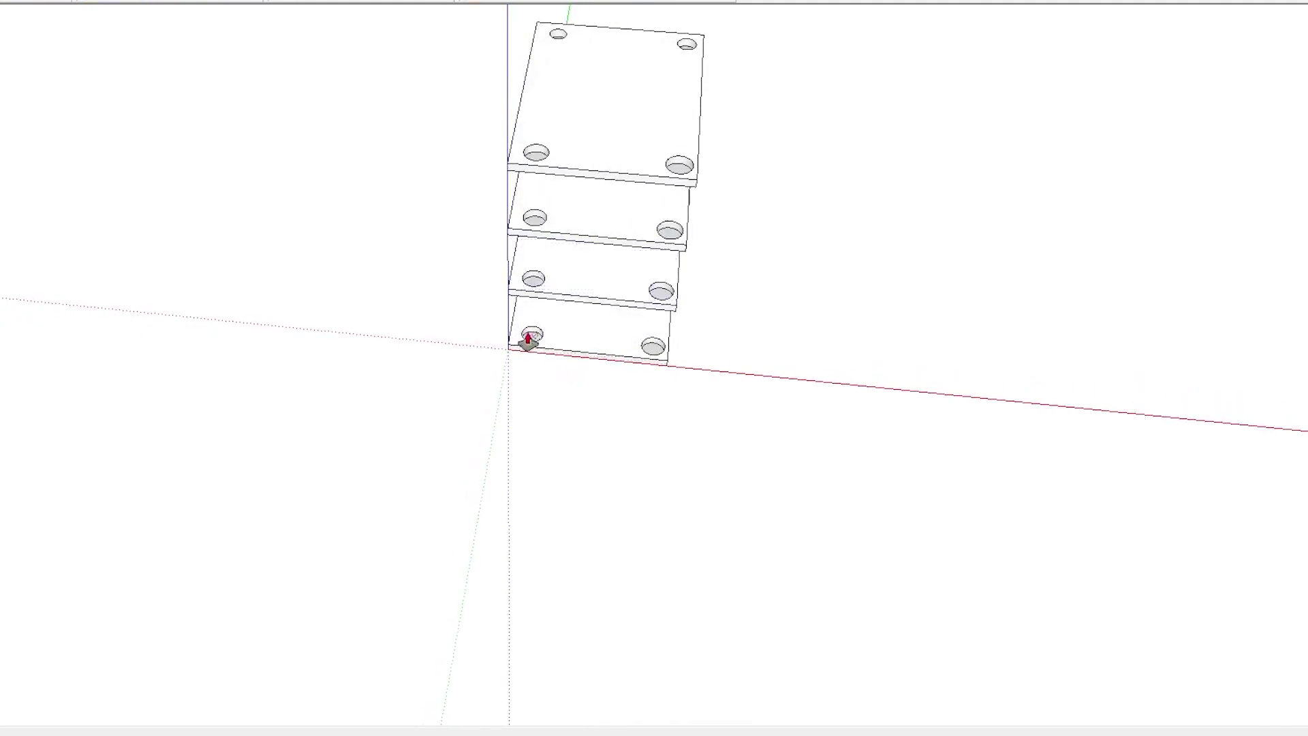
left_click(531, 337)
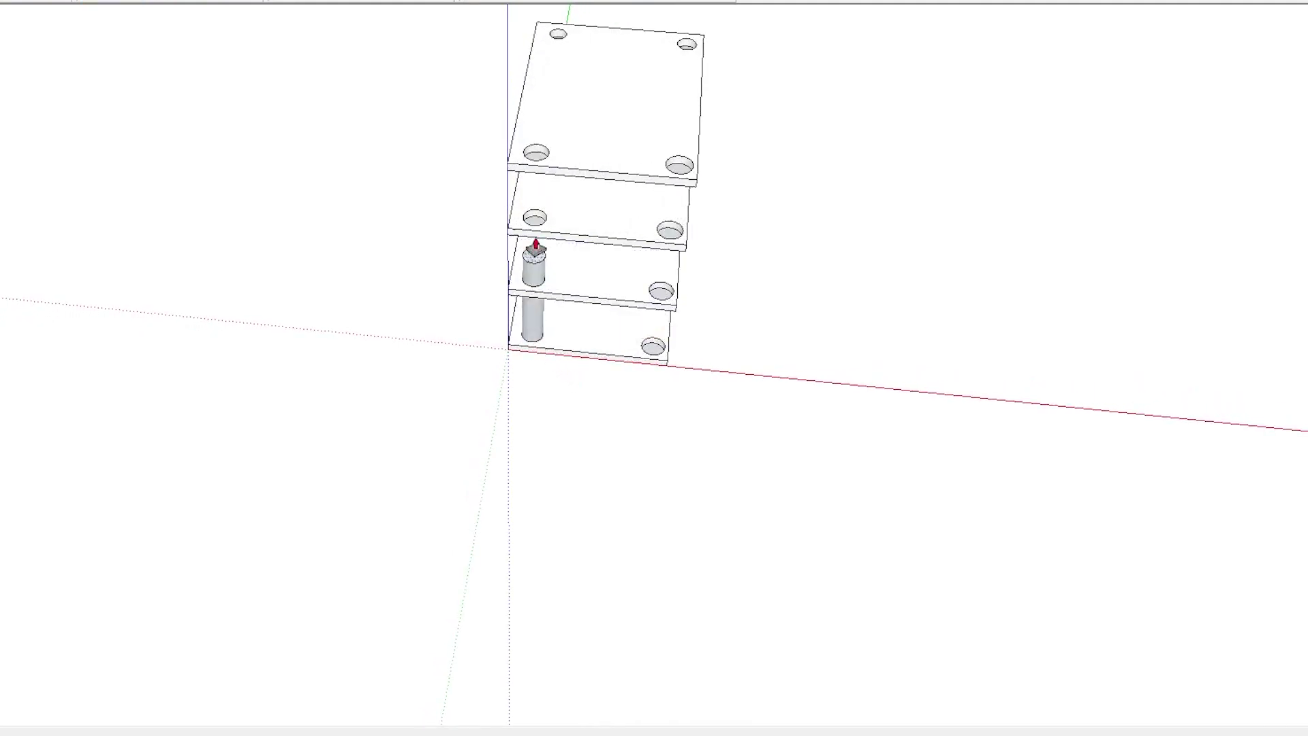
left_click(536, 157)
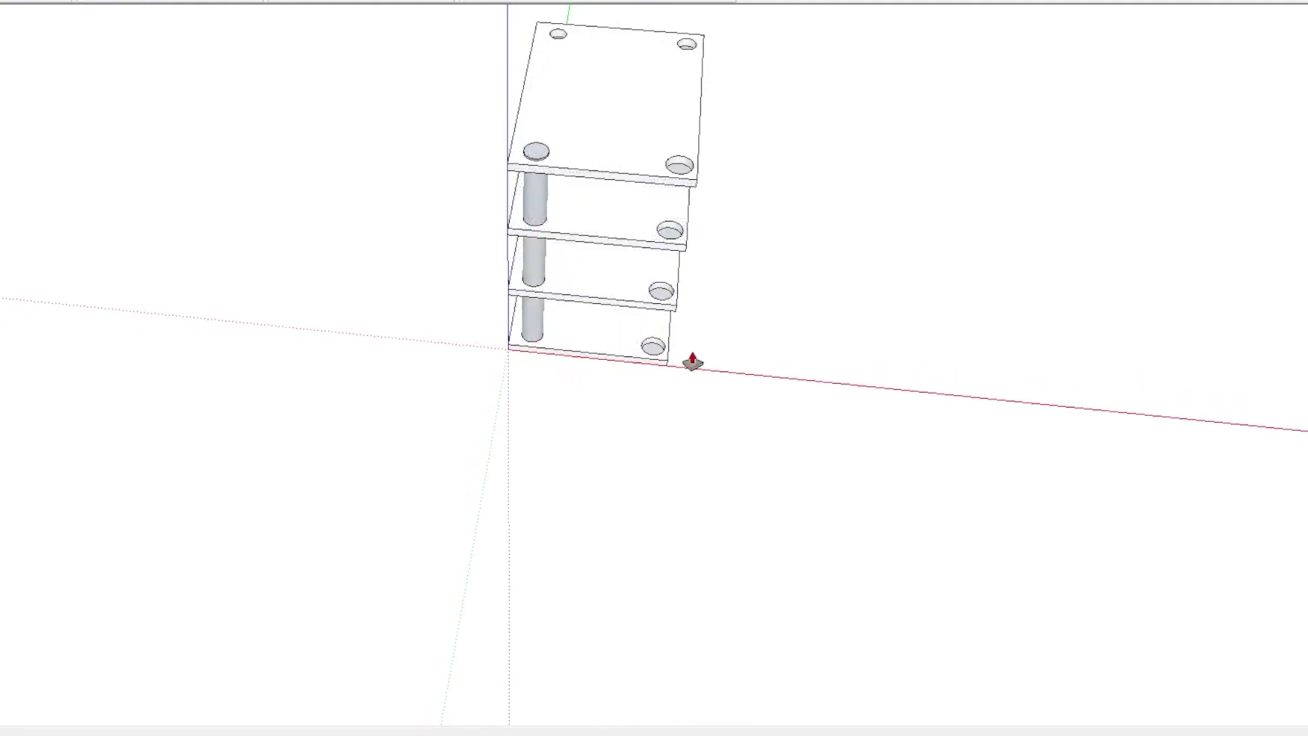
left_click(652, 347)
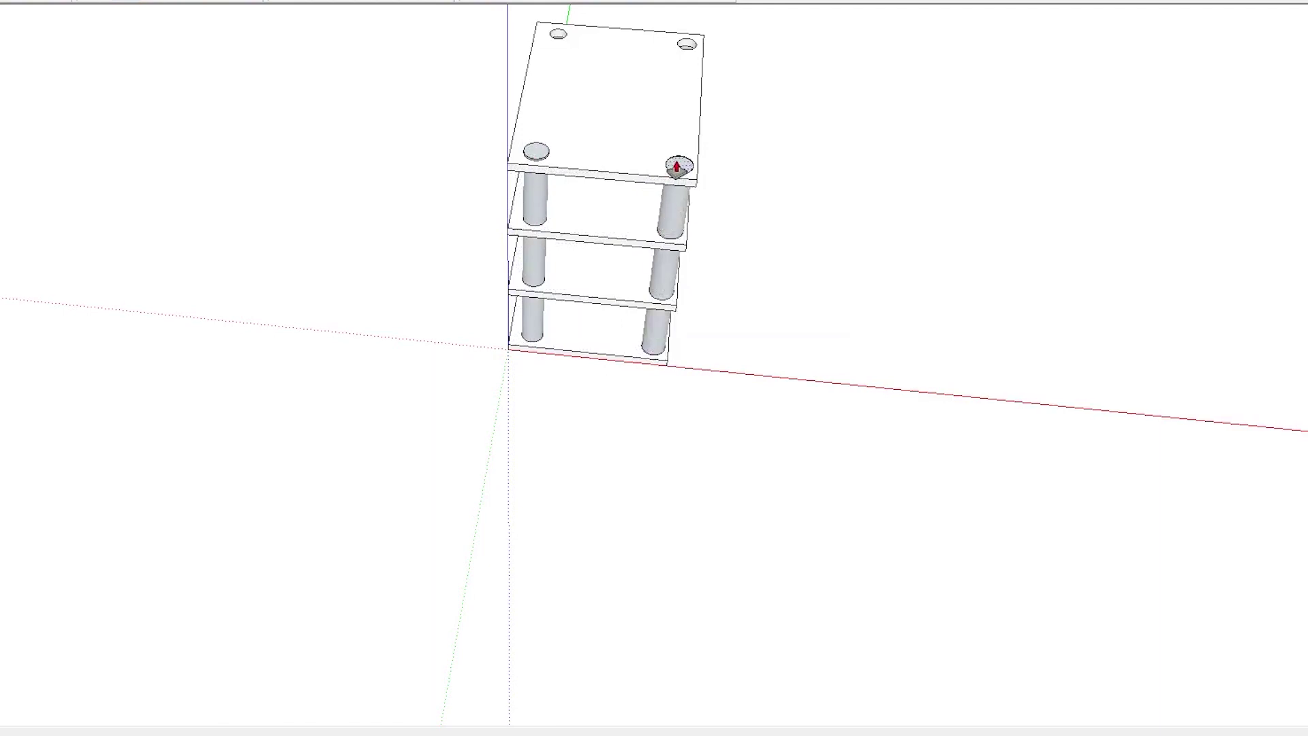